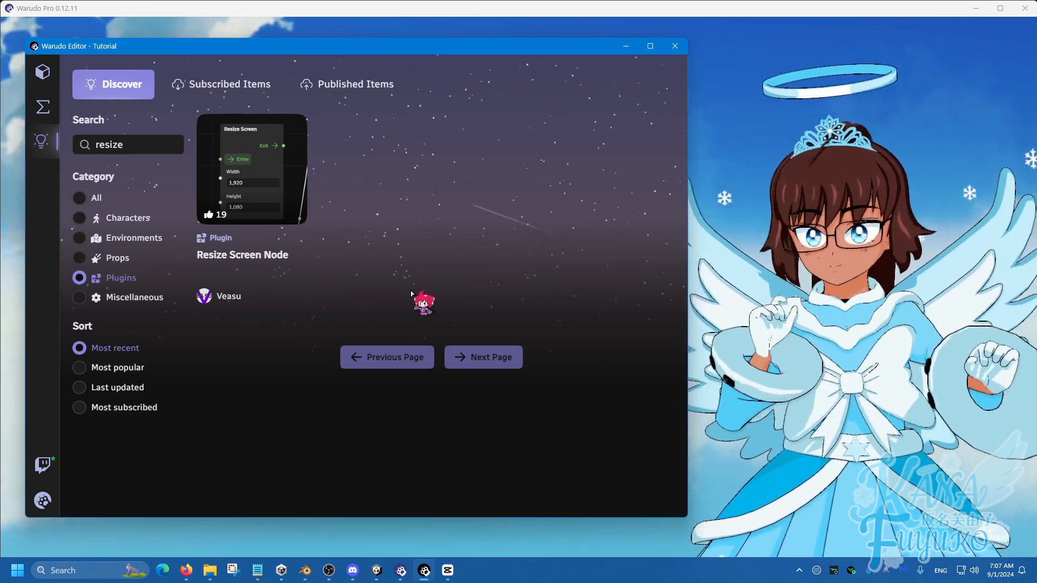
# In the general graphics settings, set the window width to 1,280 and the window height to 720.
pyautogui.click(43, 501)
pyautogui.click(73, 362)
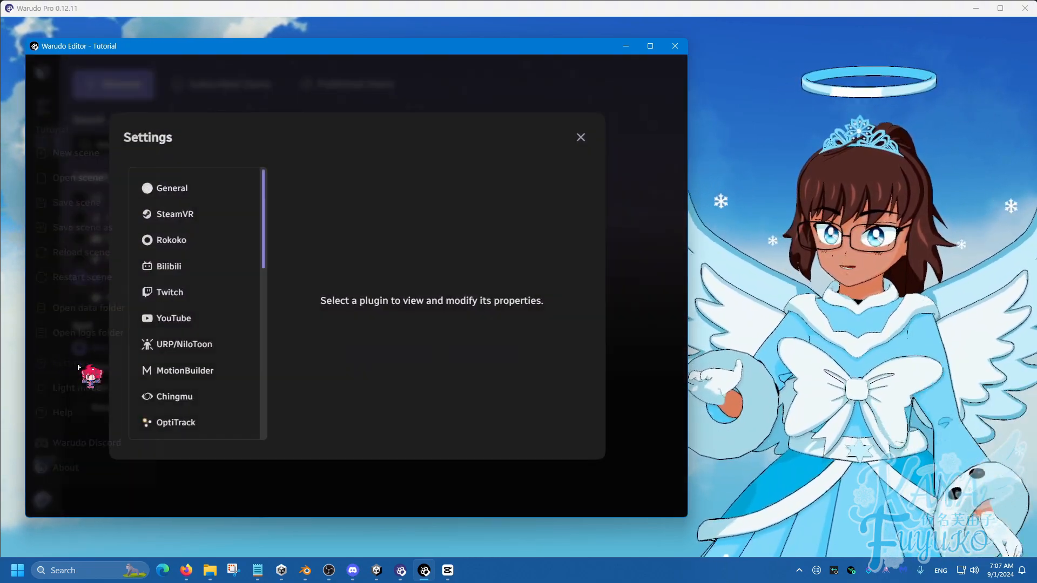
pyautogui.click(219, 188)
pyautogui.click(249, 186)
pyautogui.scroll(-8, 427, 286)
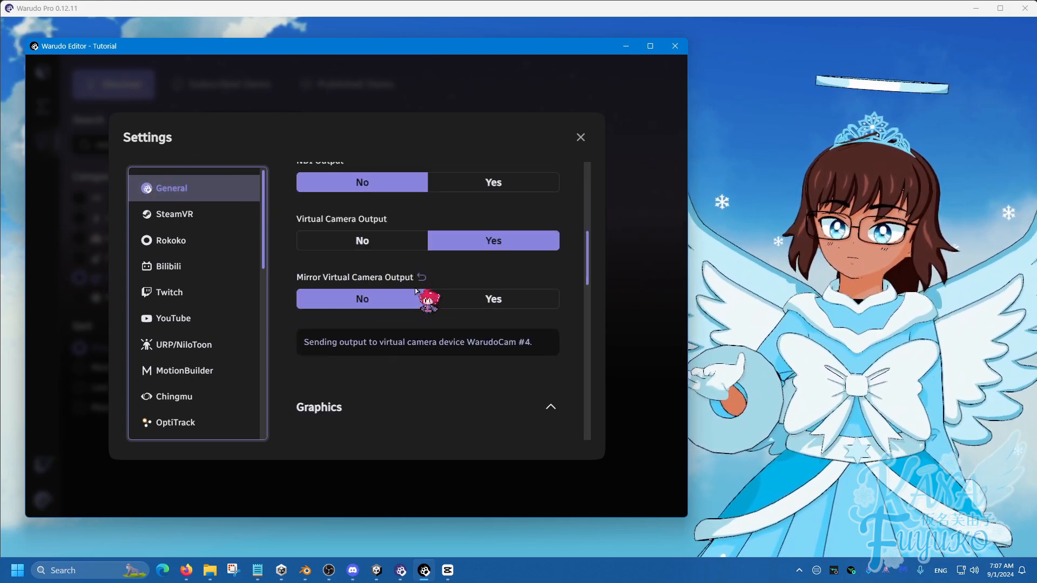
pyautogui.scroll(2, 386, 274)
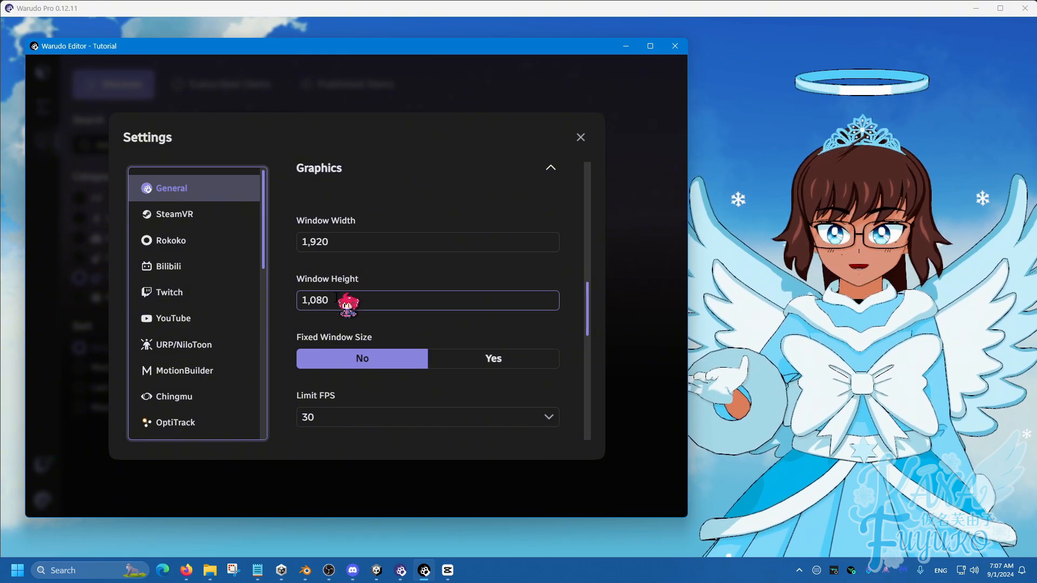
pyautogui.click(345, 244)
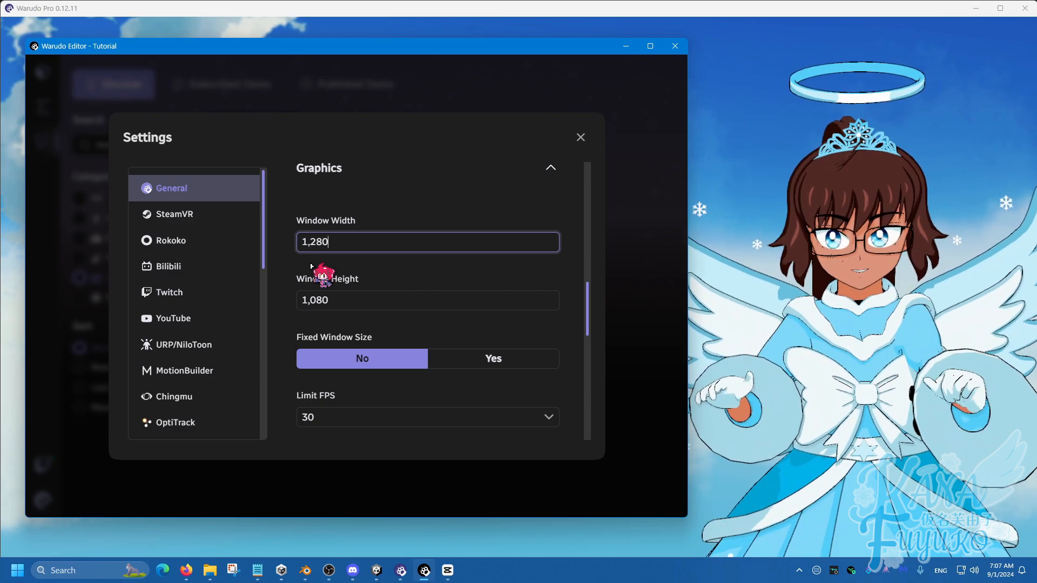
pyautogui.click(340, 307)
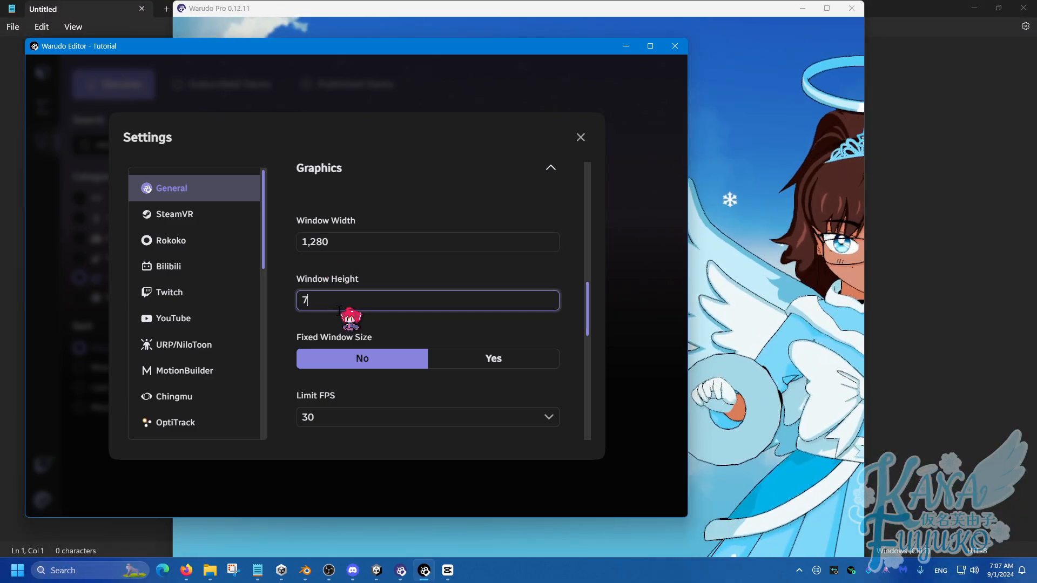
pyautogui.write('720')
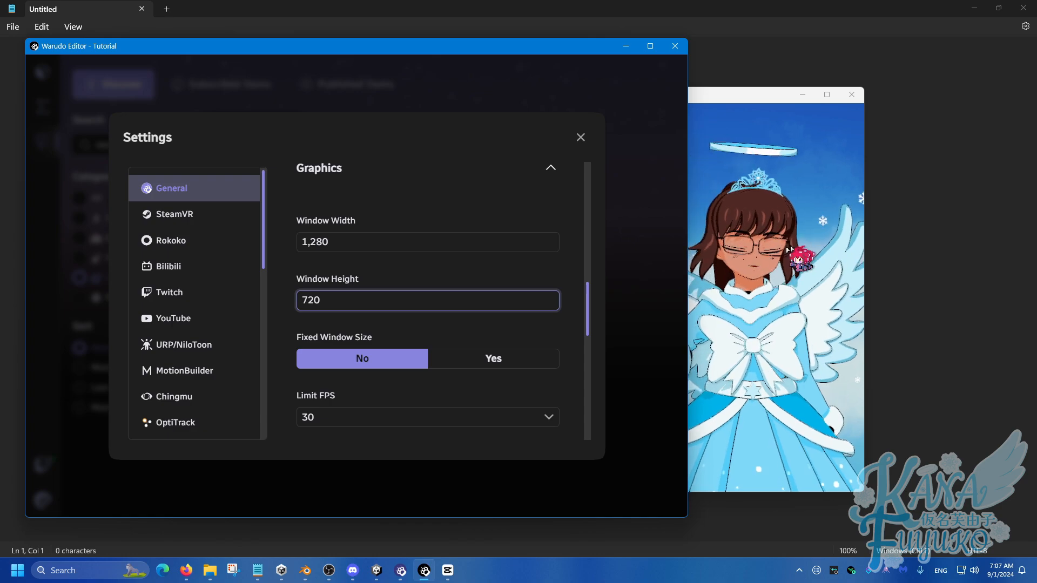
# Try out the fixed window size option on the output window and turn it off again.
pyautogui.click(493, 360)
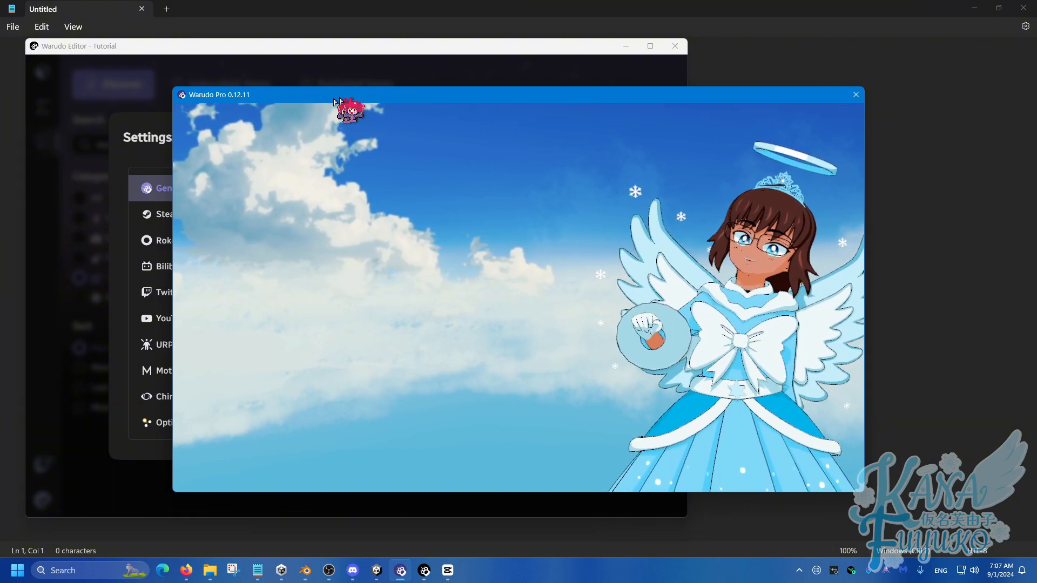
pyautogui.click(447, 49)
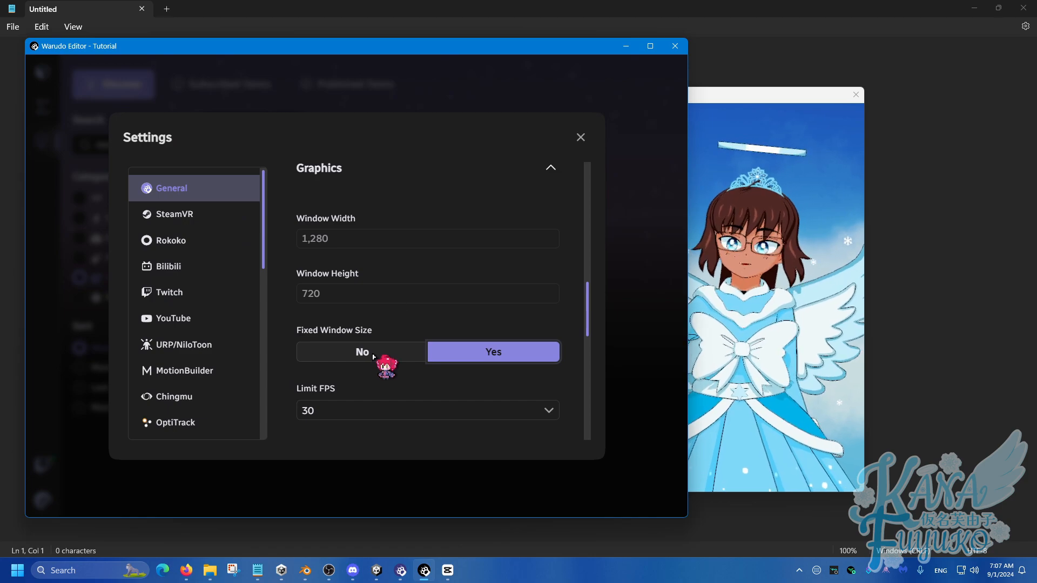
pyautogui.click(372, 356)
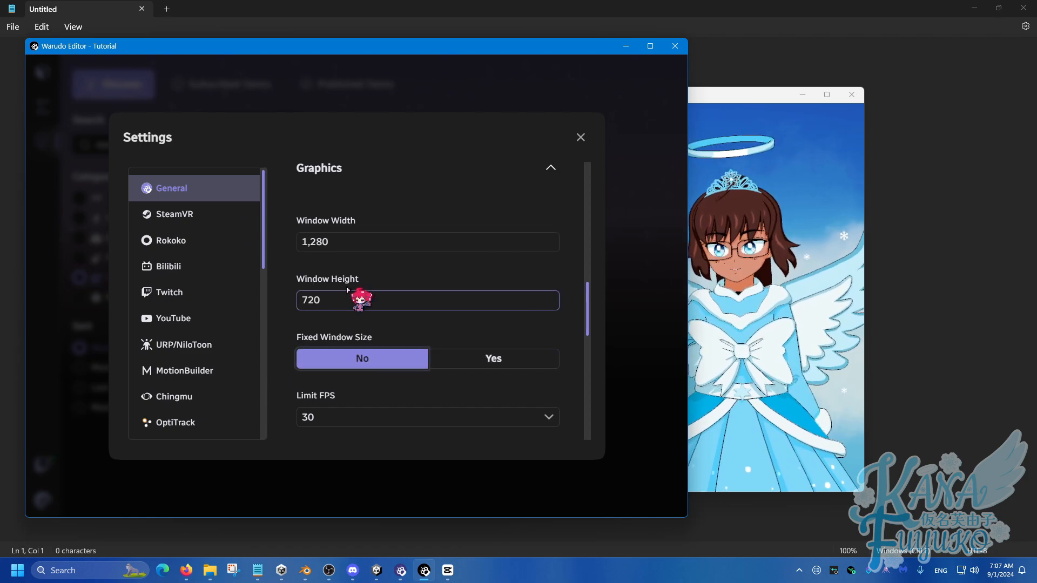
# Close the settings and review the details page of the Resize Screen Node plugin, including its subscription status.
pyautogui.click(581, 138)
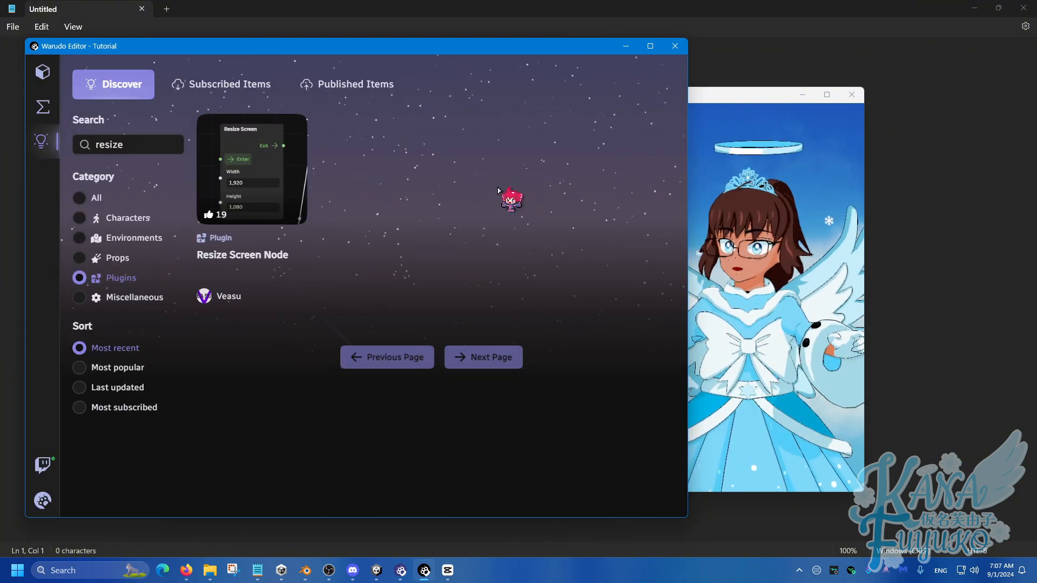
pyautogui.click(288, 203)
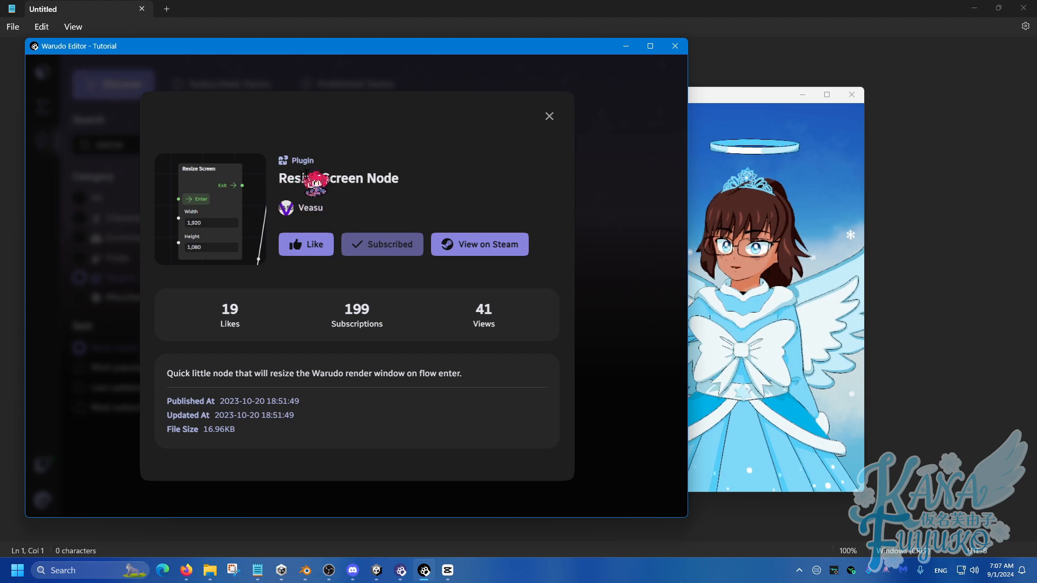
pyautogui.click(548, 117)
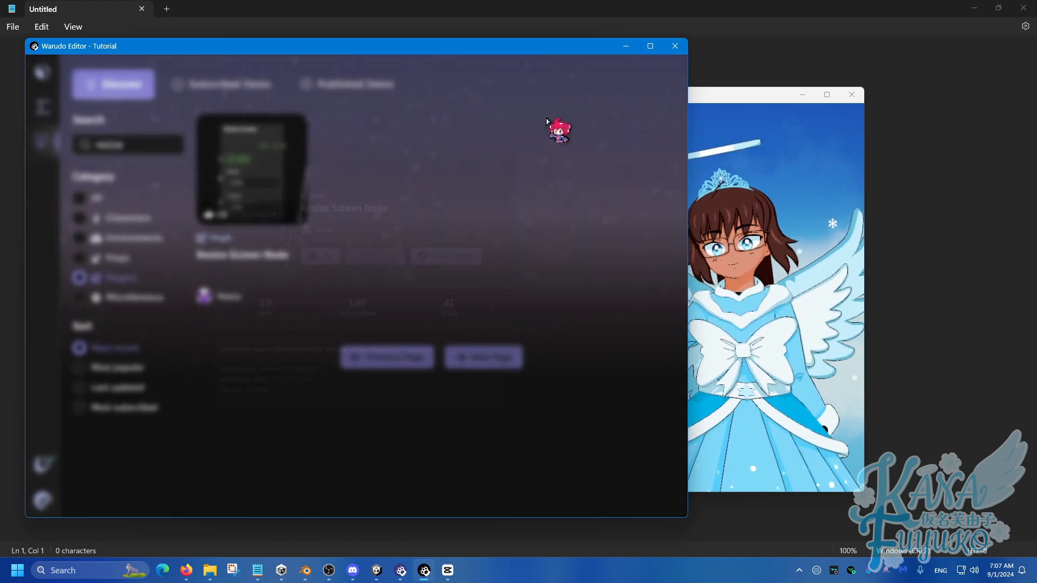
pyautogui.moveTo(153, 143); pyautogui.dragTo(70, 157)
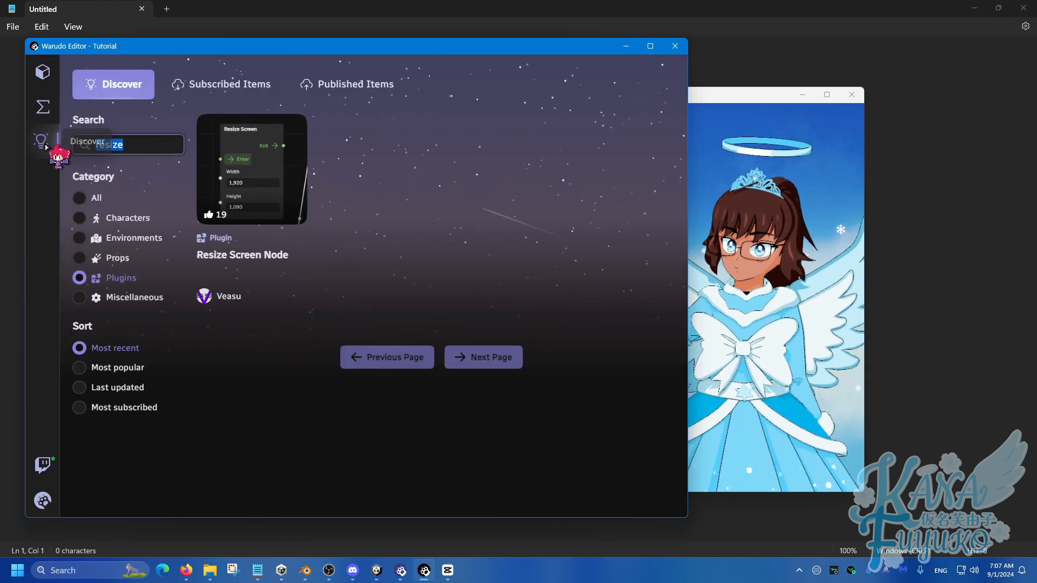
pyautogui.press('ctrl')
pyautogui.click(144, 144)
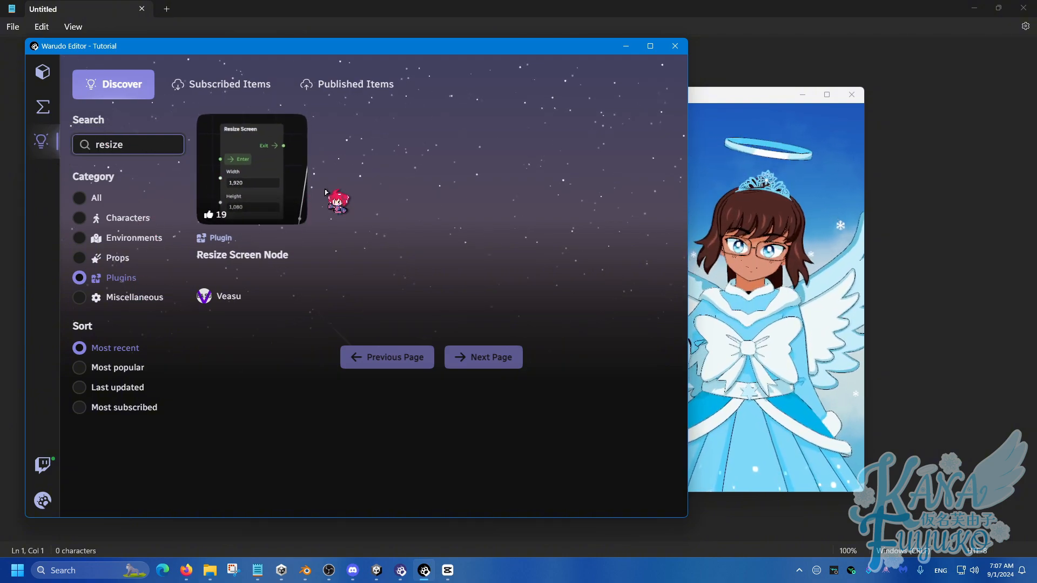
pyautogui.press('ctrl')
pyautogui.click(260, 189)
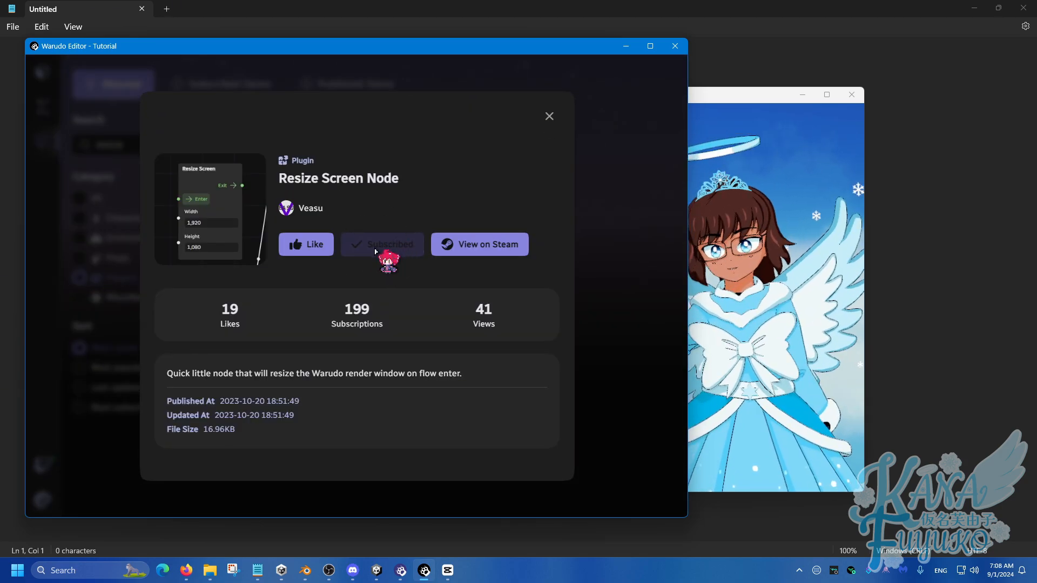
pyautogui.click(549, 116)
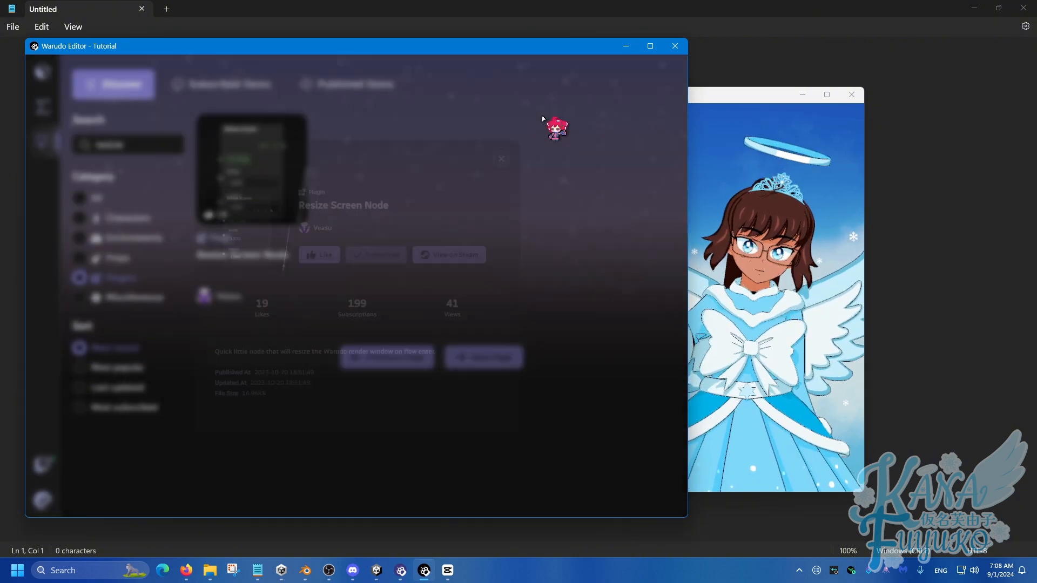
# Create a new blueprint and rename it to Resize Window.
pyautogui.click(47, 110)
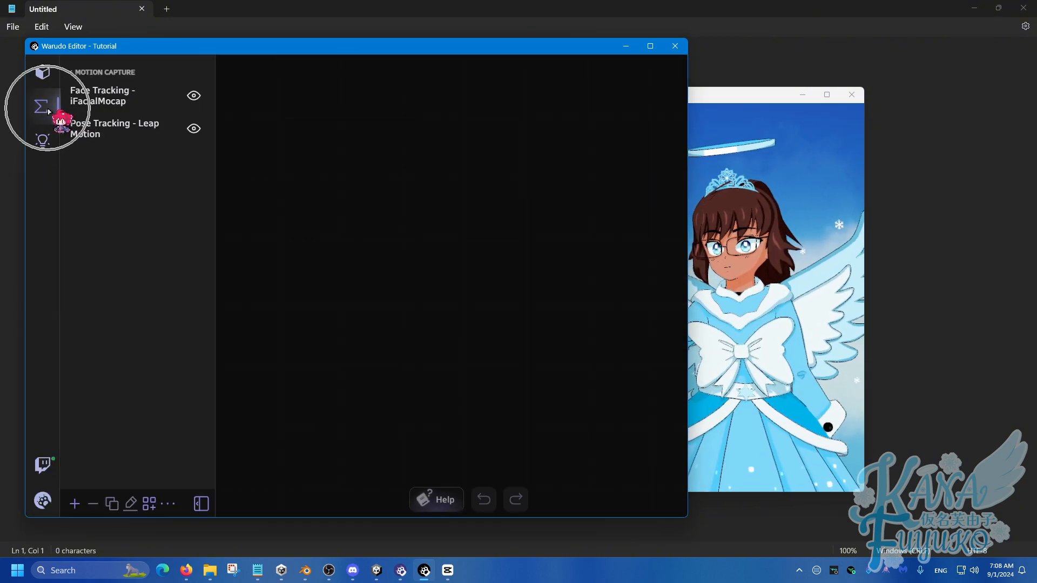
pyautogui.click(75, 503)
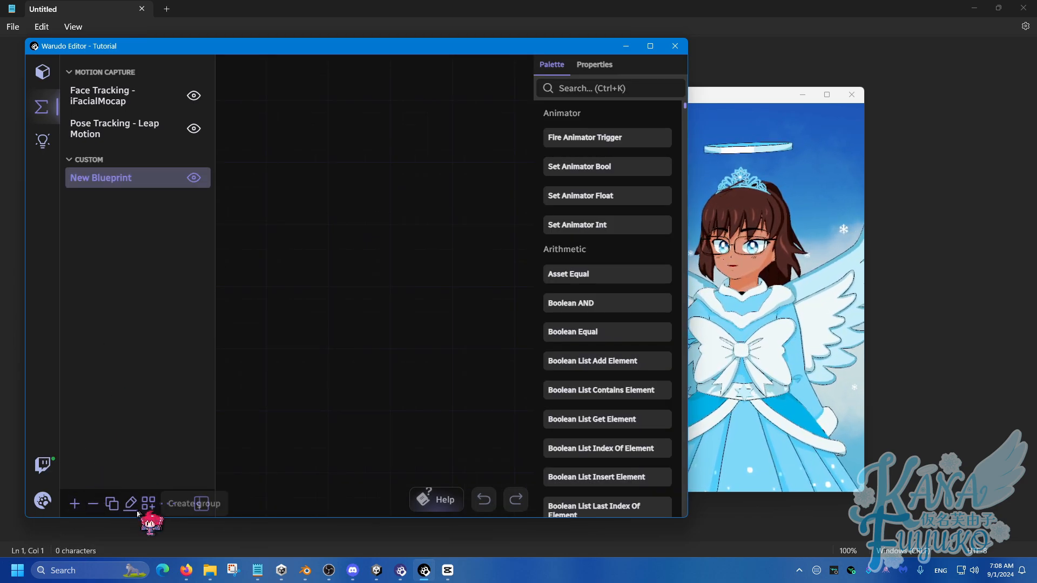
pyautogui.click(130, 503)
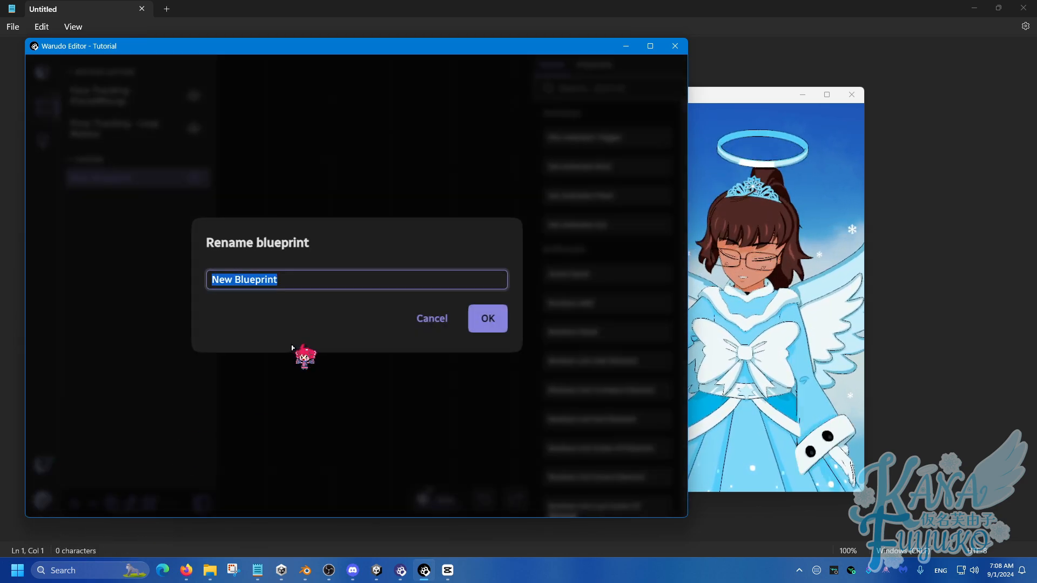
pyautogui.write('Resize Window')
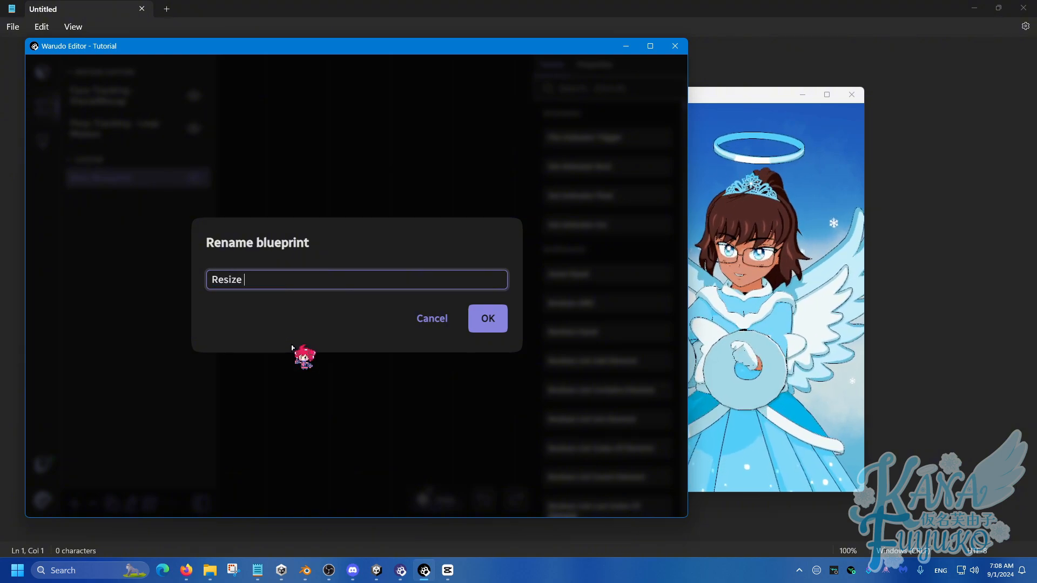
pyautogui.click(487, 319)
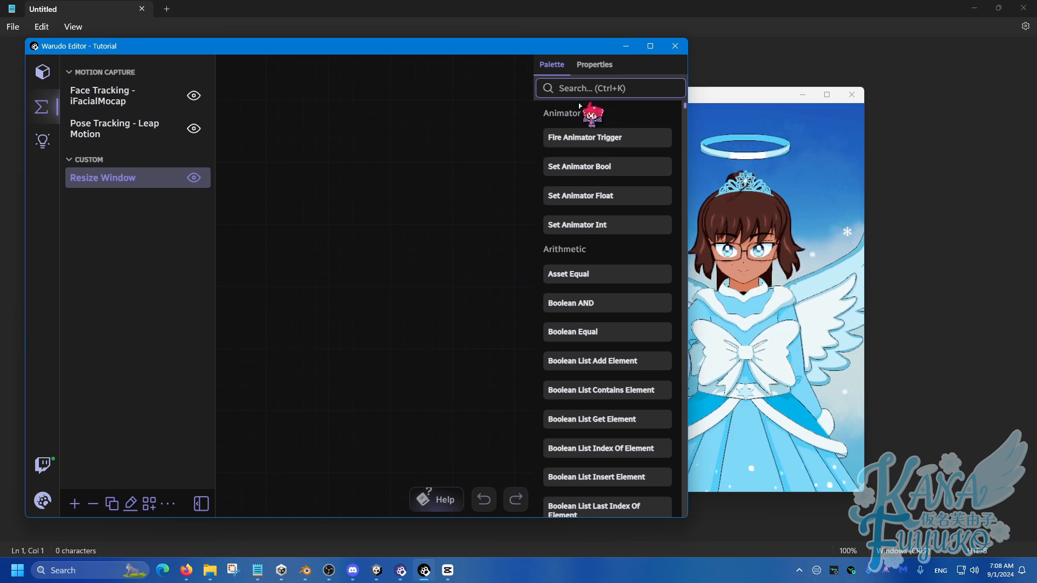
# Find the On Stream Deck Trigger node and add it to the Resize Window blueprint.
pyautogui.write('stream de')
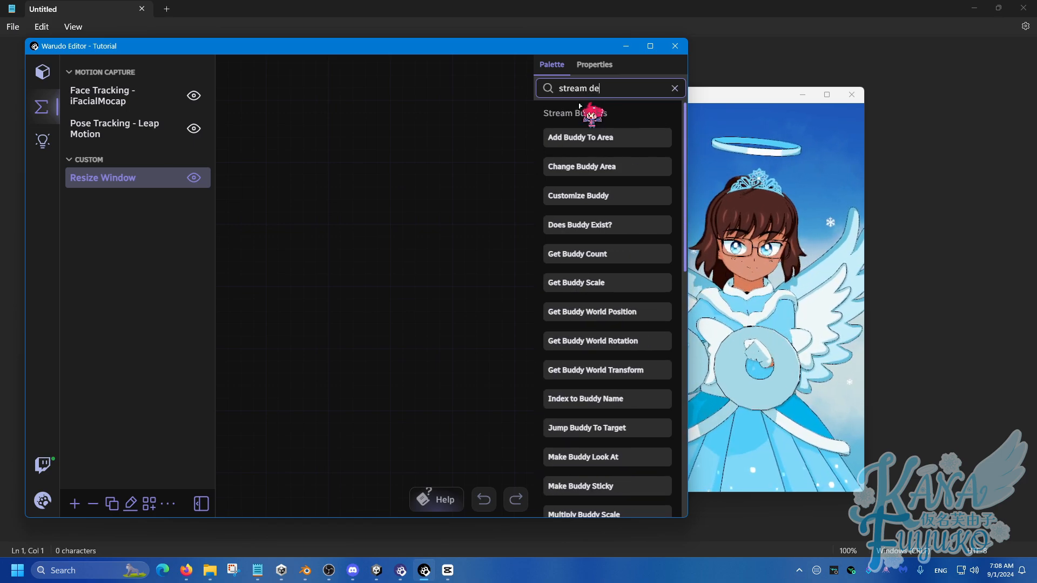
pyautogui.write('ck')
pyautogui.moveTo(546, 195); pyautogui.dragTo(282, 137)
# Add an On Keystroke Pressed node directly below the On Stream Deck Trigger node.
pyautogui.tripleClick(592, 88)
pyautogui.write('key')
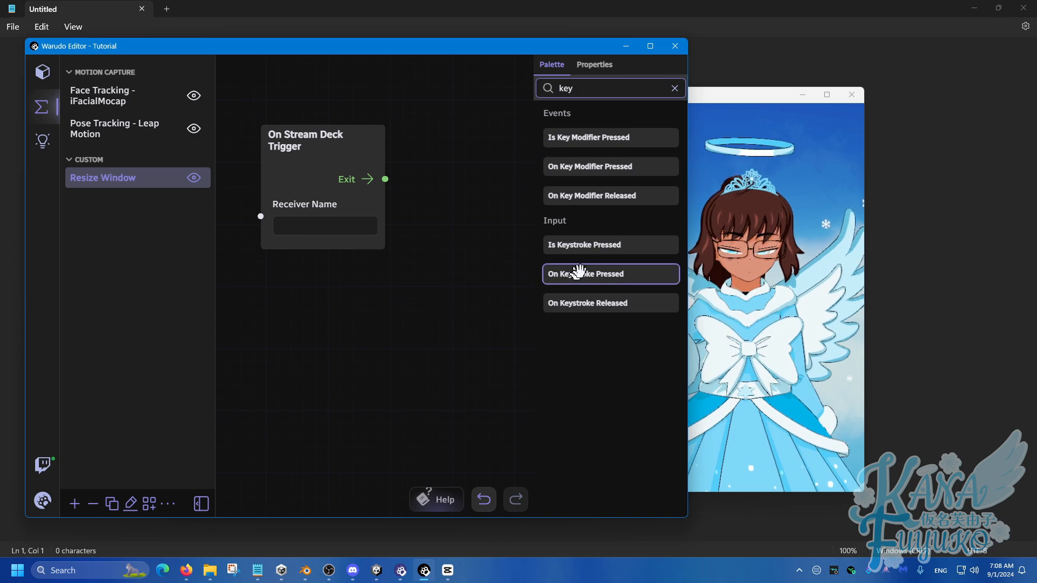
pyautogui.write('str')
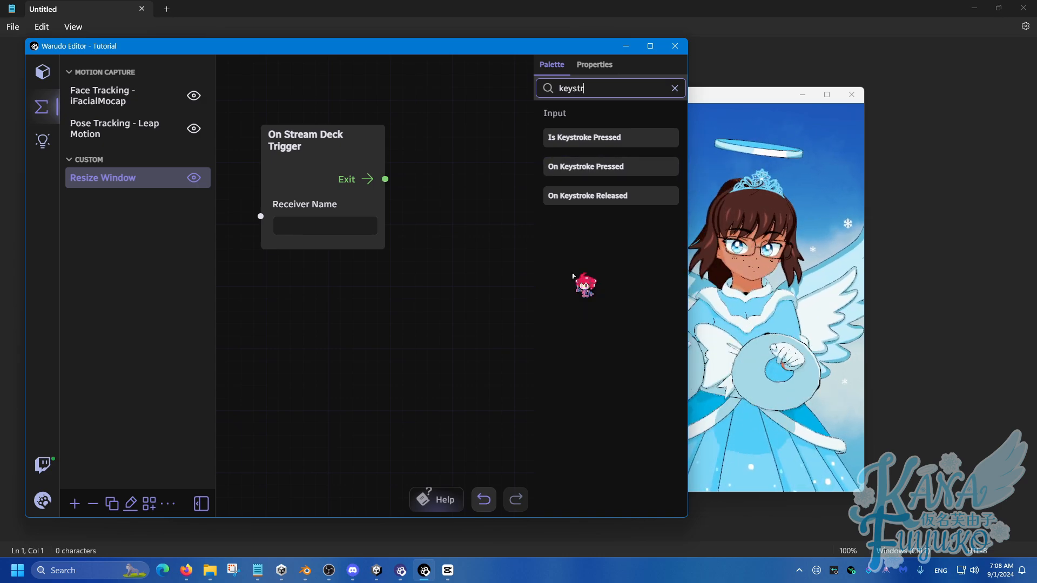
pyautogui.moveTo(596, 169); pyautogui.dragTo(306, 293)
pyautogui.scroll(-3, 466, 356)
pyautogui.moveTo(465, 348); pyautogui.dragTo(404, 349)
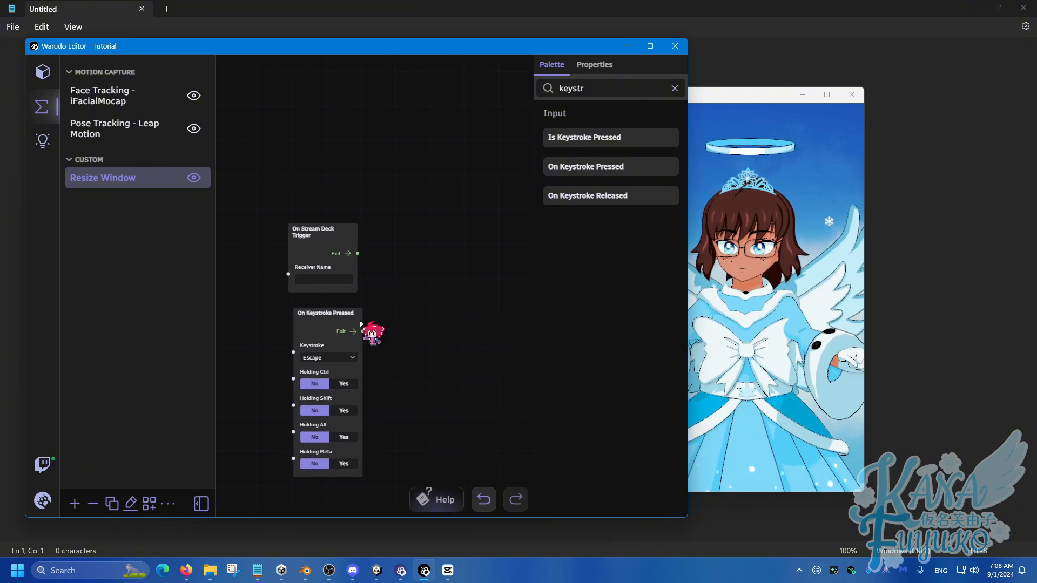
pyautogui.moveTo(340, 315); pyautogui.dragTo(335, 314)
pyautogui.moveTo(405, 310); pyautogui.dragTo(353, 259)
# Search the node library for "screen" and add a Resize Screen node beside the two trigger nodes.
pyautogui.click(617, 91)
pyautogui.hotkey('ctrl', 'a')
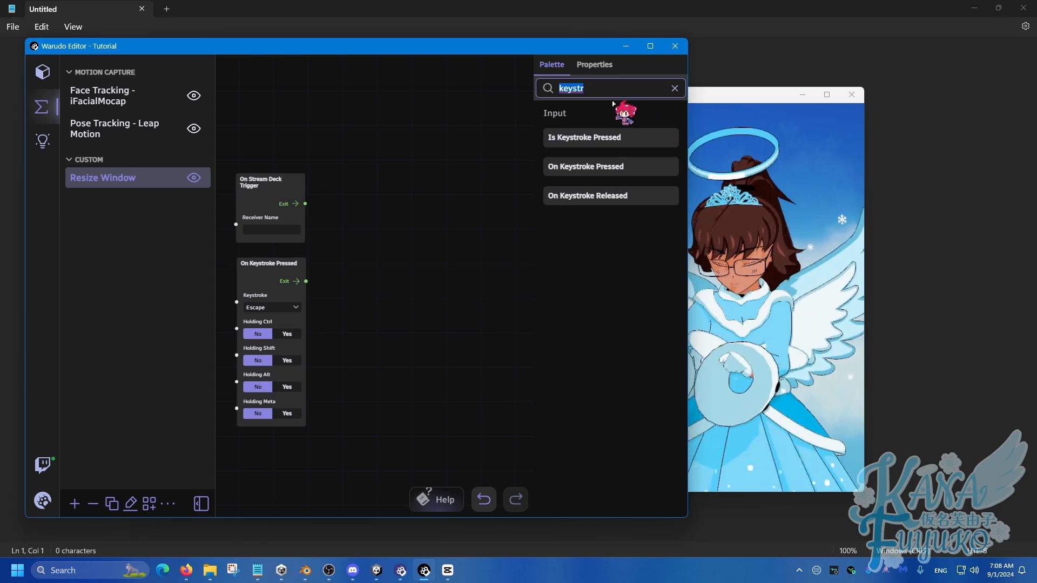
pyautogui.write('reso')
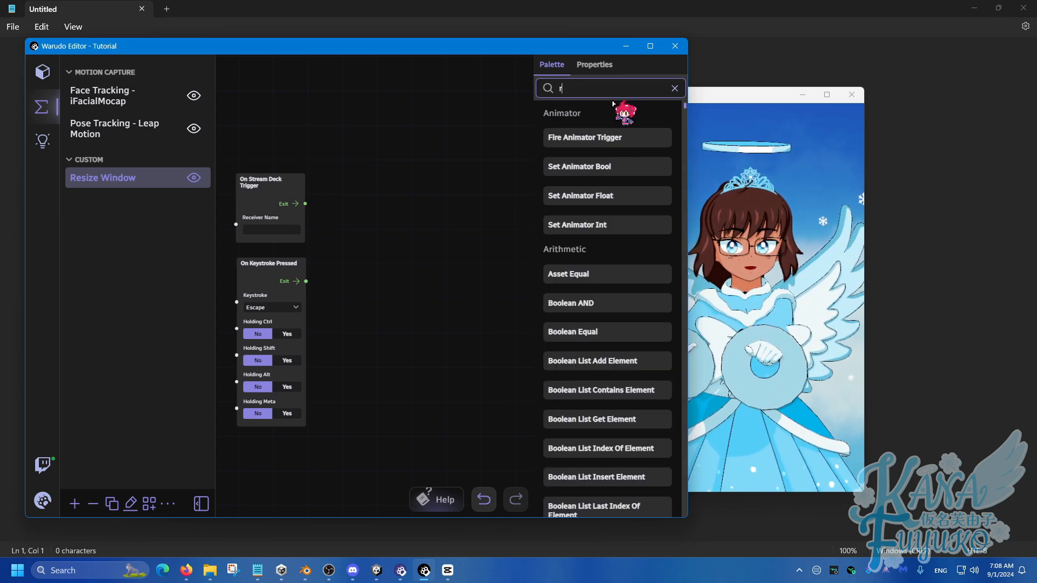
pyautogui.press('BackSpace')
pyautogui.press('BackSpace')
pyautogui.press('BackSpace')
pyautogui.press('BackSpace')
pyautogui.press('BackSpace')
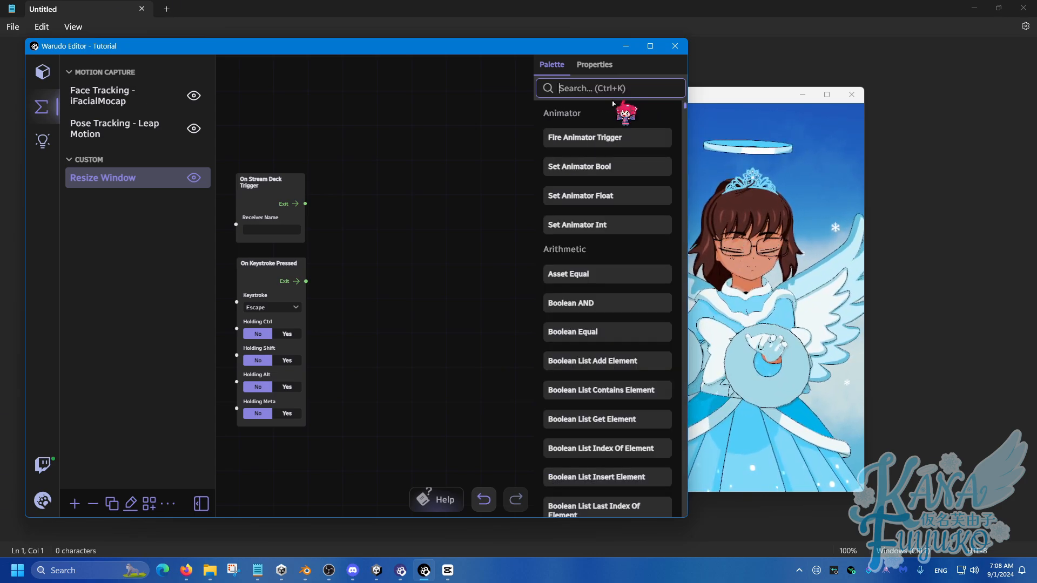
pyautogui.write('screen')
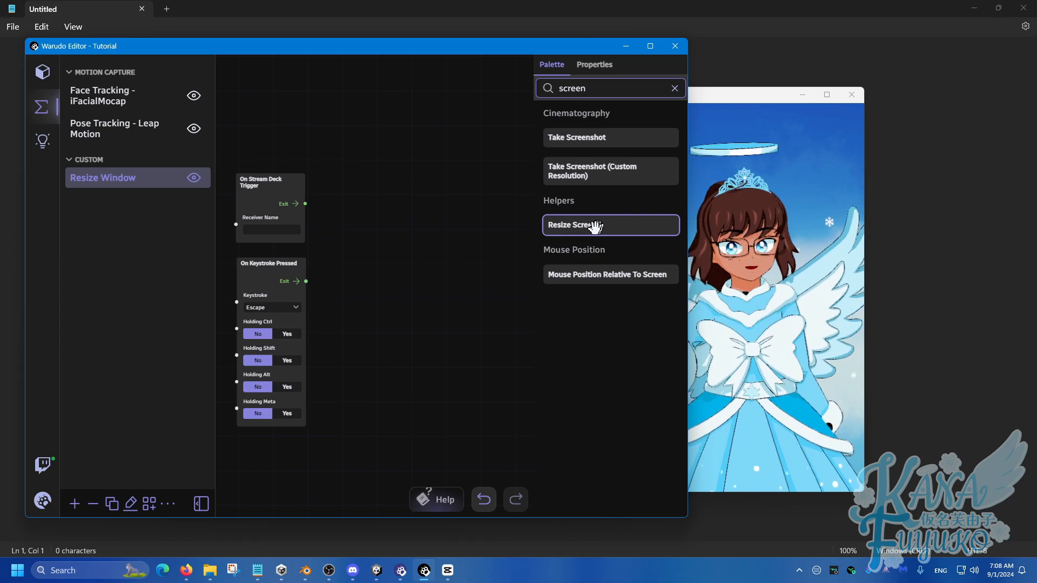
pyautogui.moveTo(595, 227); pyautogui.dragTo(363, 213)
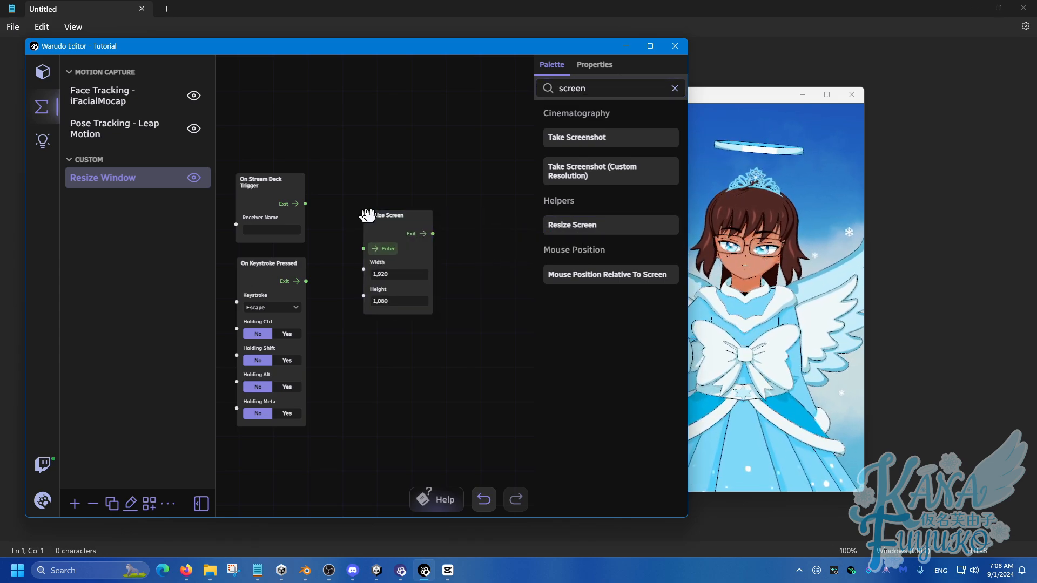
# Connect the exits of both trigger nodes to Resize Screen's Enter and set the Stream Deck receiver name to 1080p.
pyautogui.scroll(2, 341, 224)
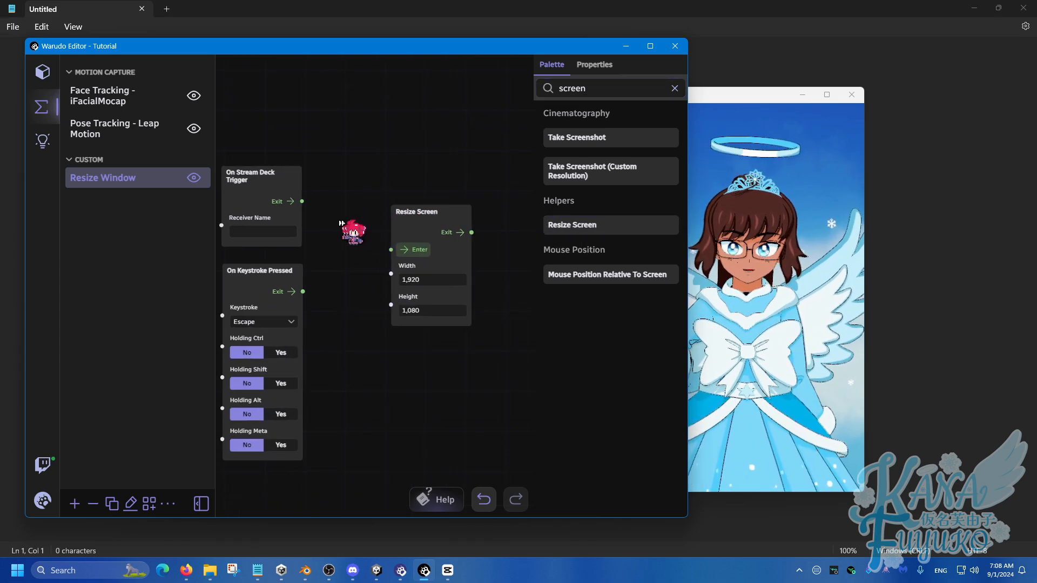
pyautogui.moveTo(321, 199); pyautogui.dragTo(408, 245)
pyautogui.moveTo(324, 289); pyautogui.dragTo(400, 248)
pyautogui.click(306, 231)
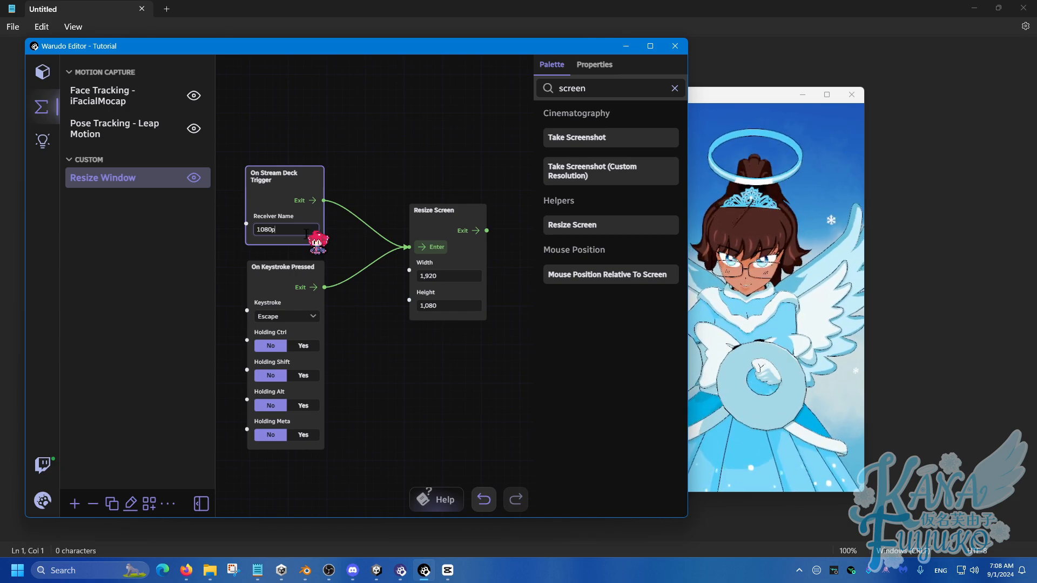
pyautogui.click(359, 282)
# Set the On Keystroke Pressed node to react to the 3 key with Holding Ctrl set to Yes.
pyautogui.scroll(-3, 362, 275)
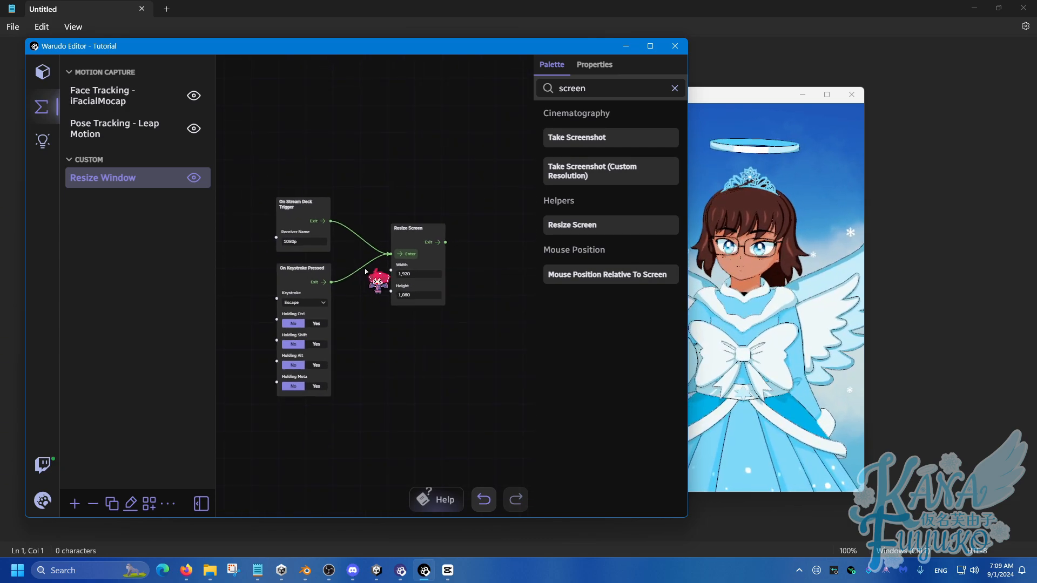
pyautogui.click(304, 302)
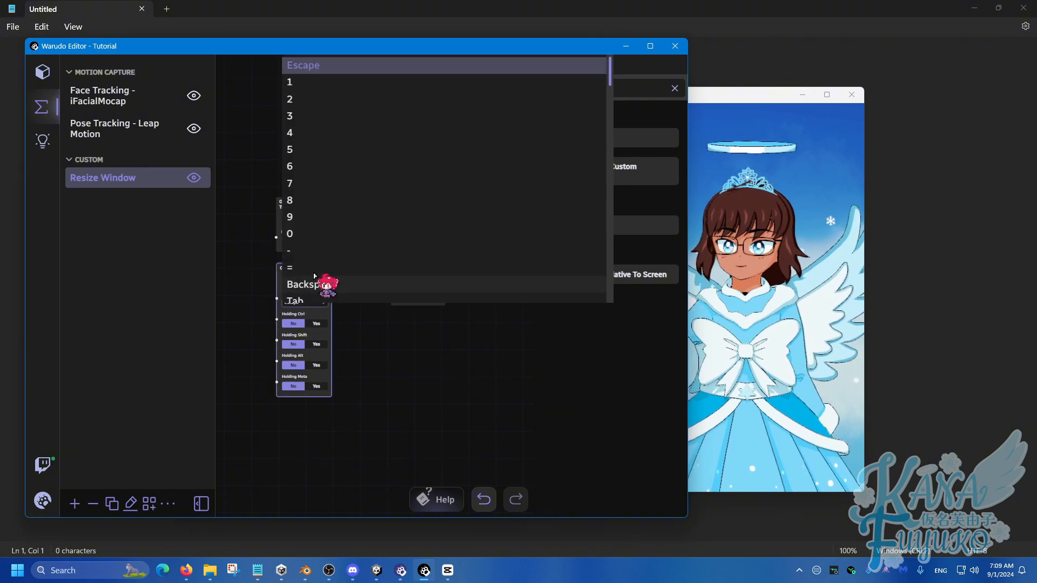
pyautogui.click(318, 111)
pyautogui.click(313, 323)
pyautogui.click(344, 268)
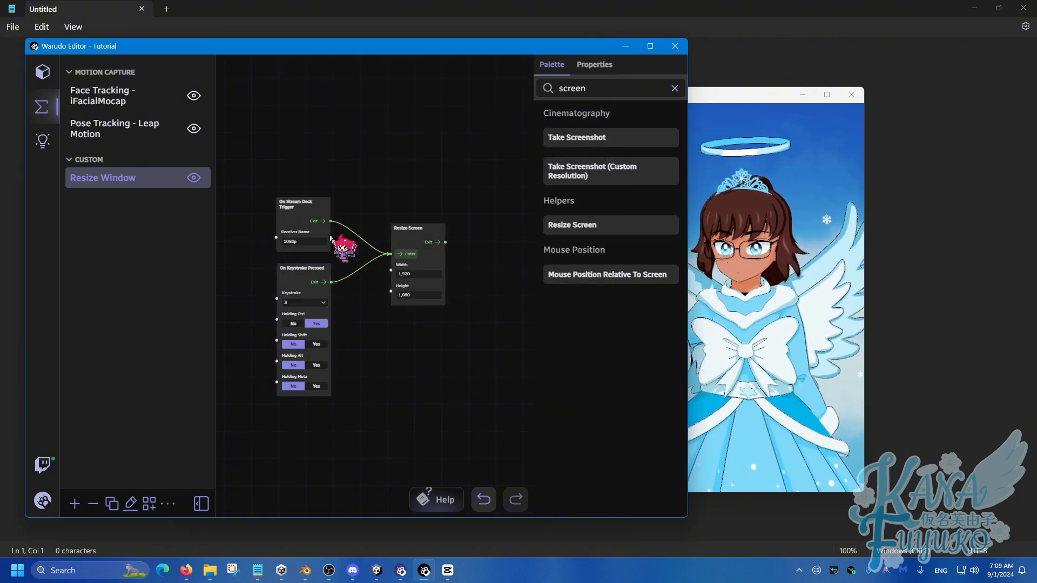
# Move the Resize Screen node slightly closer to the two trigger nodes and test the 1080p preset with its Ctrl+3 trigger.
pyautogui.moveTo(253, 157); pyautogui.dragTo(372, 309)
pyautogui.scroll(1, 373, 308)
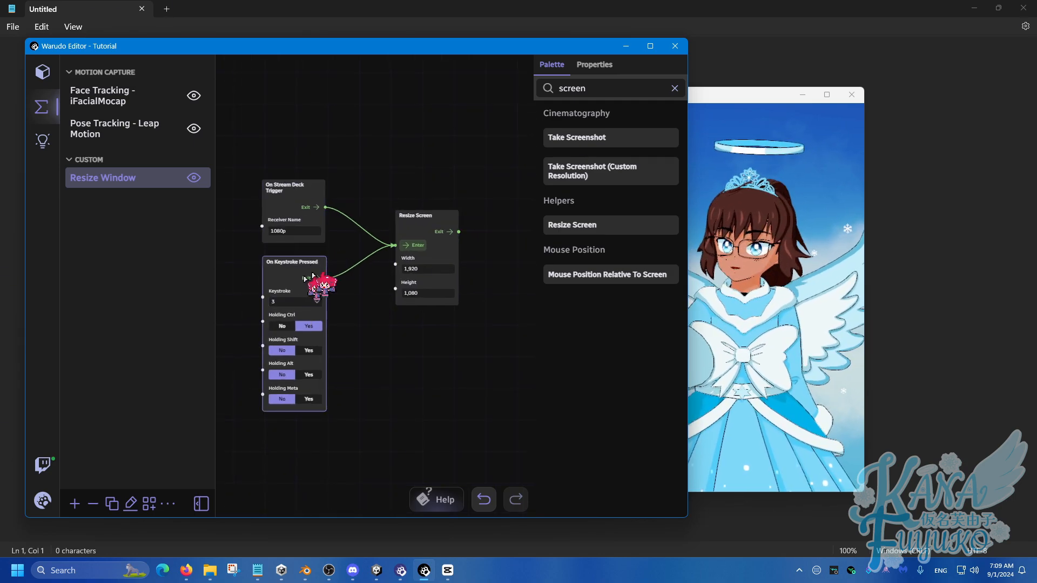
pyautogui.scroll(1, 389, 300)
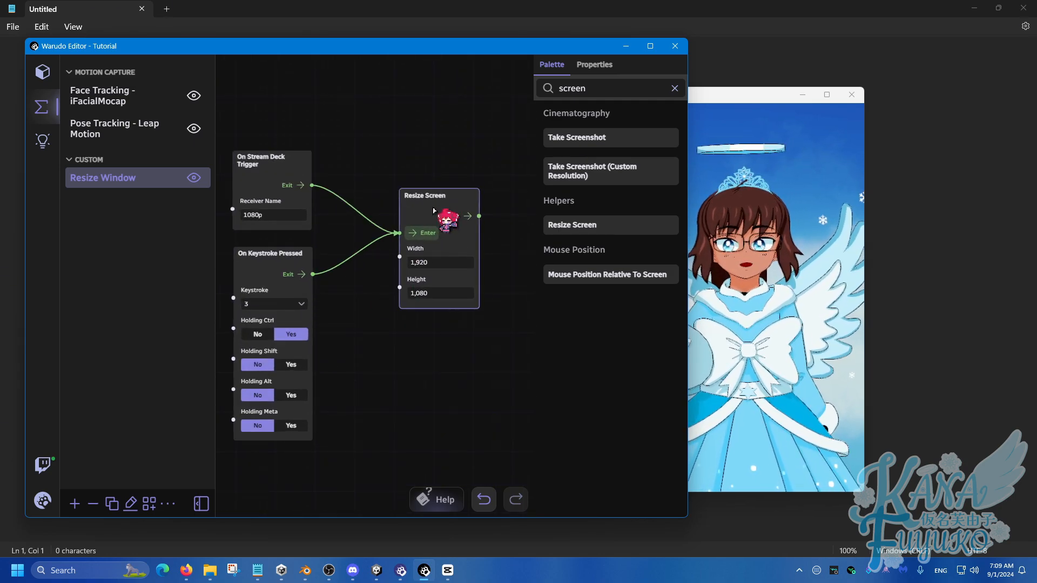
pyautogui.click(437, 203)
pyautogui.moveTo(438, 204); pyautogui.dragTo(431, 198)
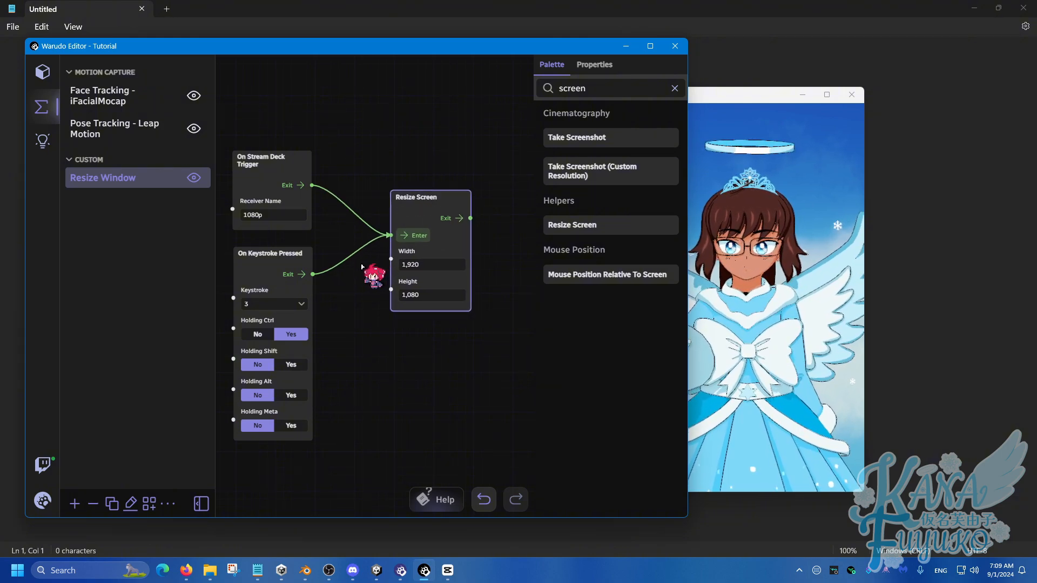
pyautogui.click(362, 267)
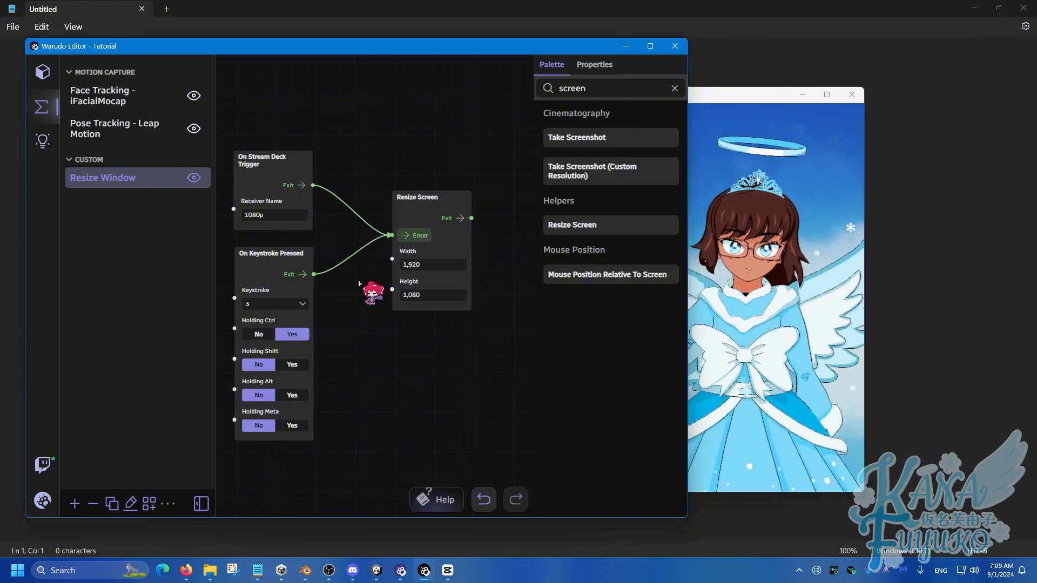
pyautogui.hotkey('ctrl', '3')
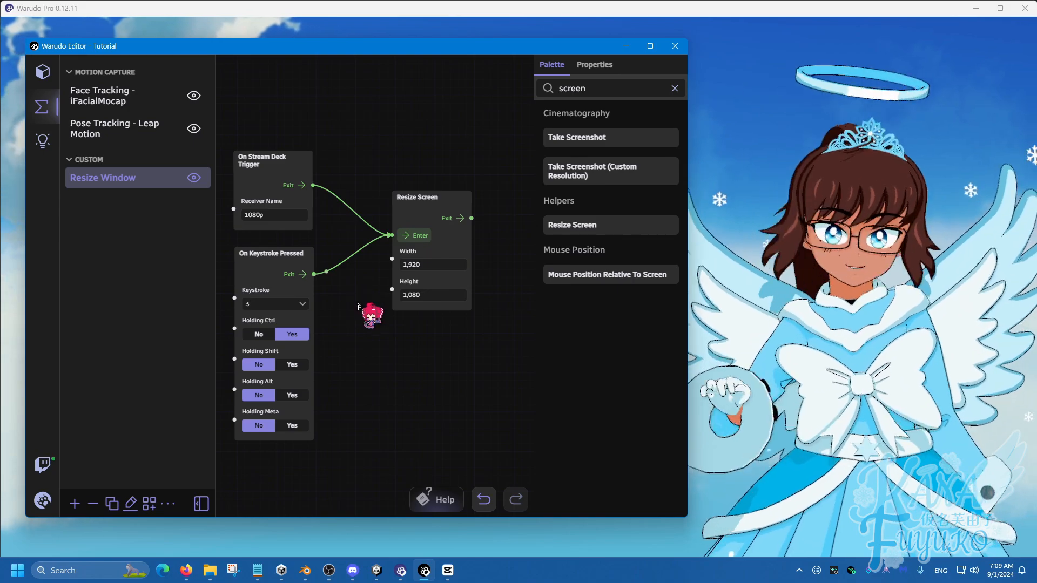
# Duplicate the two trigger nodes and the connected Resize Screen node as a second group below the original.
pyautogui.scroll(-2, 360, 302)
pyautogui.moveTo(348, 383); pyautogui.dragTo(369, 318)
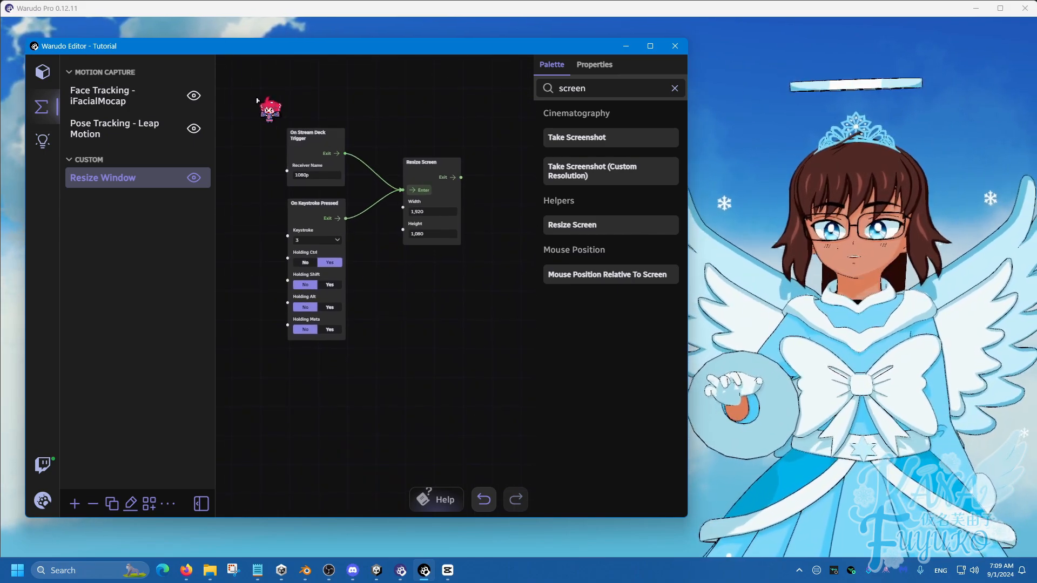
pyautogui.moveTo(257, 100); pyautogui.dragTo(521, 339)
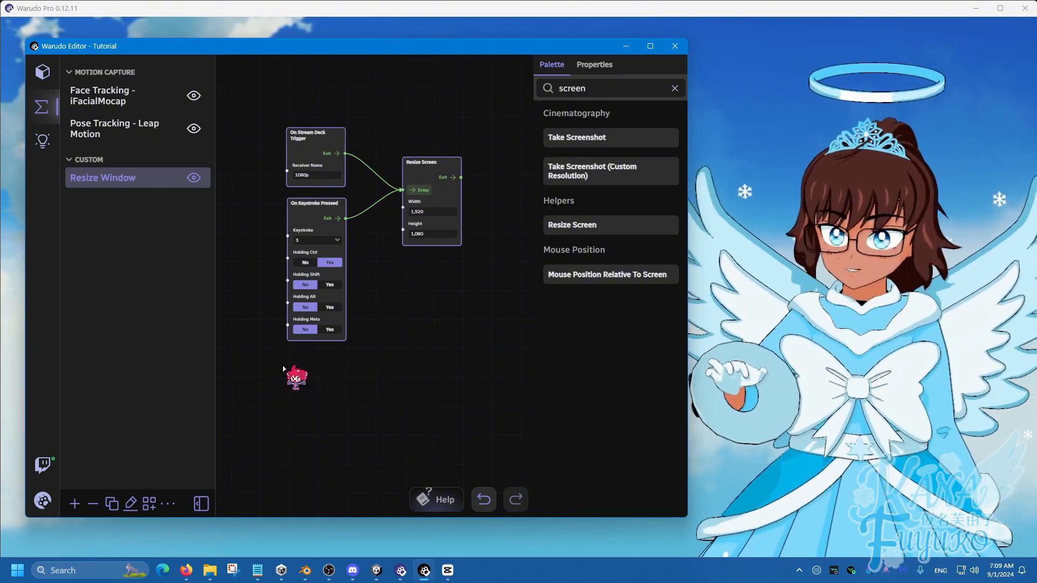
pyautogui.hotkey('ctrl', 'v')
# In the duplicated group, set the Stream Deck receiver name to 720p and Resize Screen to width 1280 and height 720.
pyautogui.moveTo(267, 355); pyautogui.dragTo(280, 188, button='middle')
pyautogui.scroll(2, 306, 234)
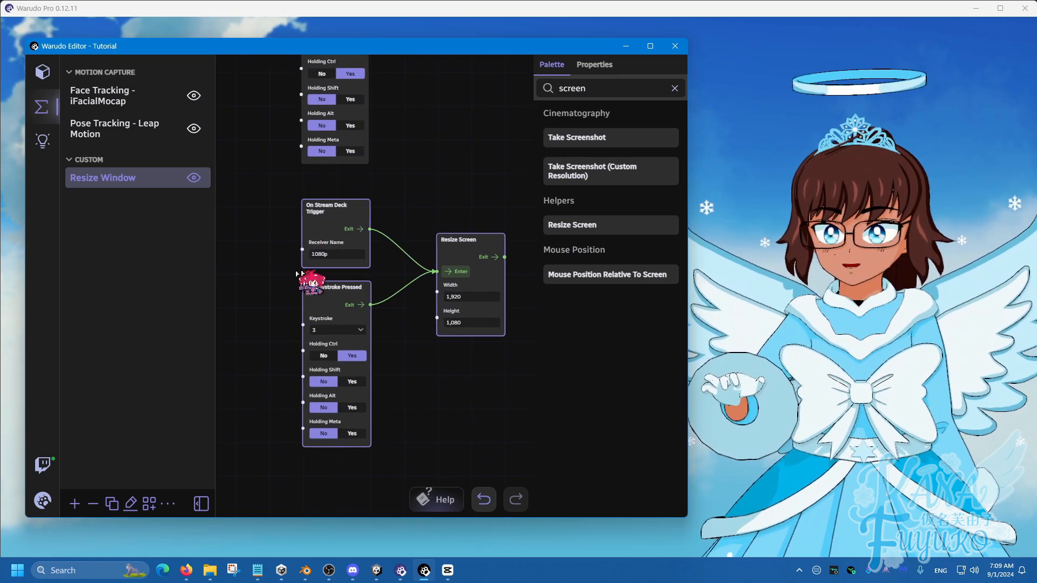
pyautogui.moveTo(319, 254); pyautogui.dragTo(293, 267)
pyautogui.press('BackSpace')
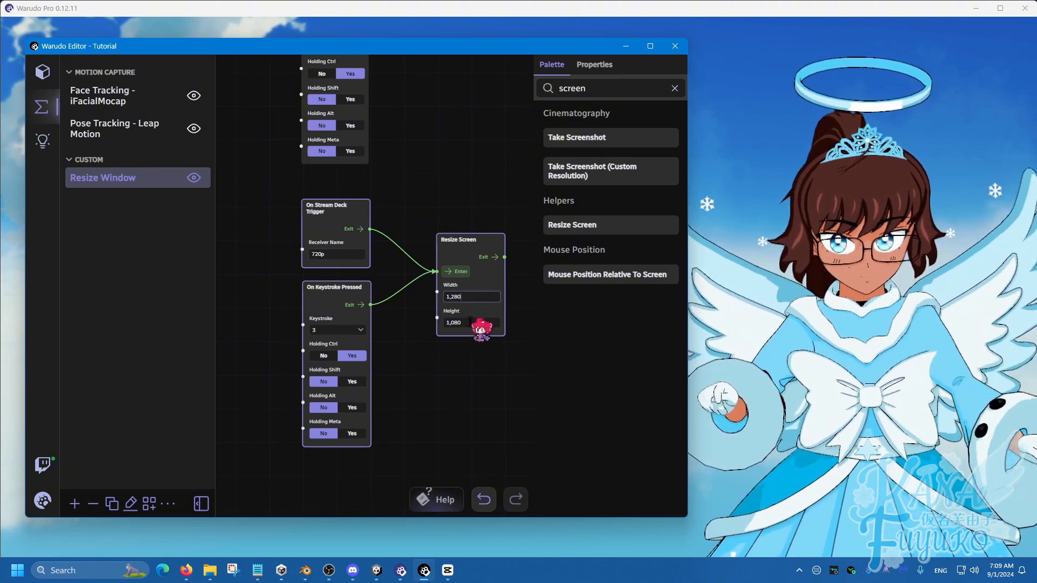
pyautogui.click(471, 322)
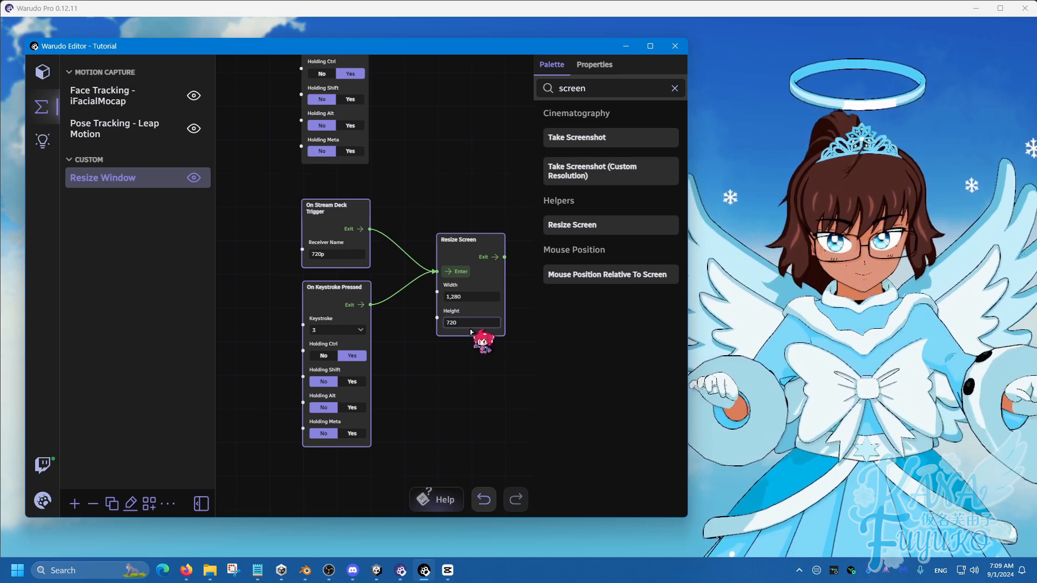
pyautogui.click(475, 363)
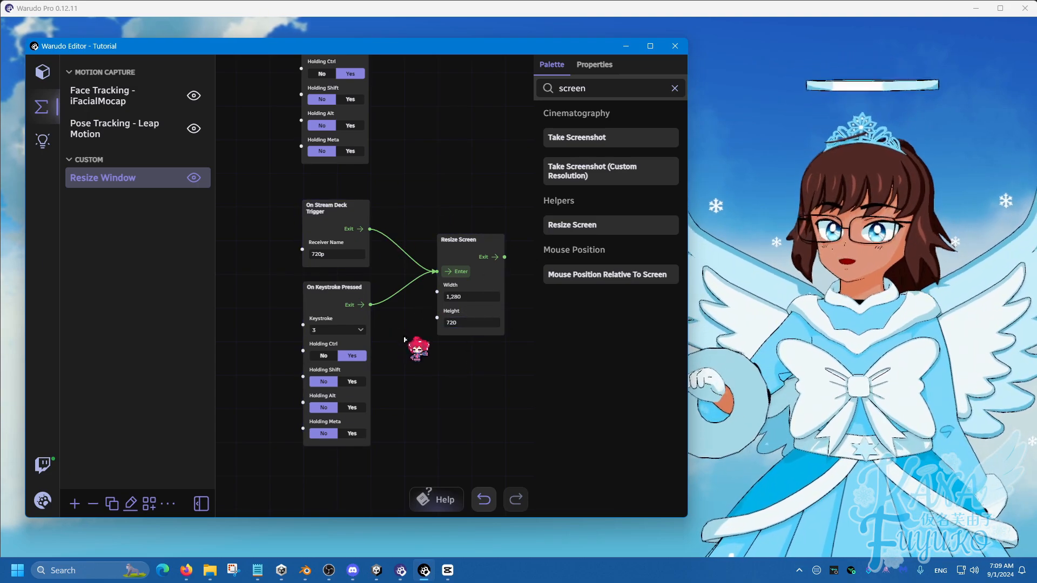
# Set the duplicated On Keystroke Pressed node to the 2 key and test the 720p preset with Ctrl+2.
pyautogui.click(340, 330)
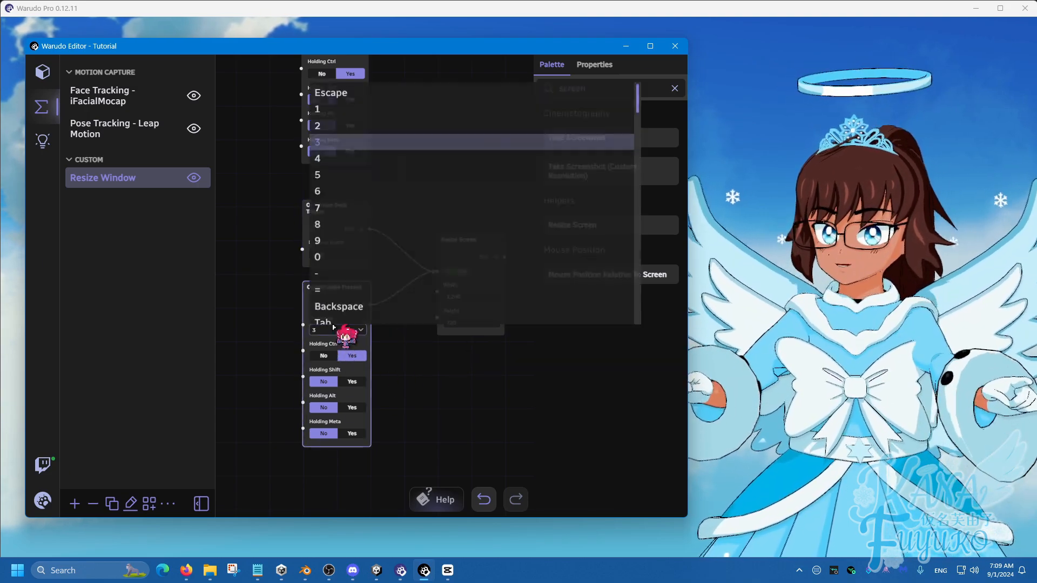
pyautogui.click(320, 117)
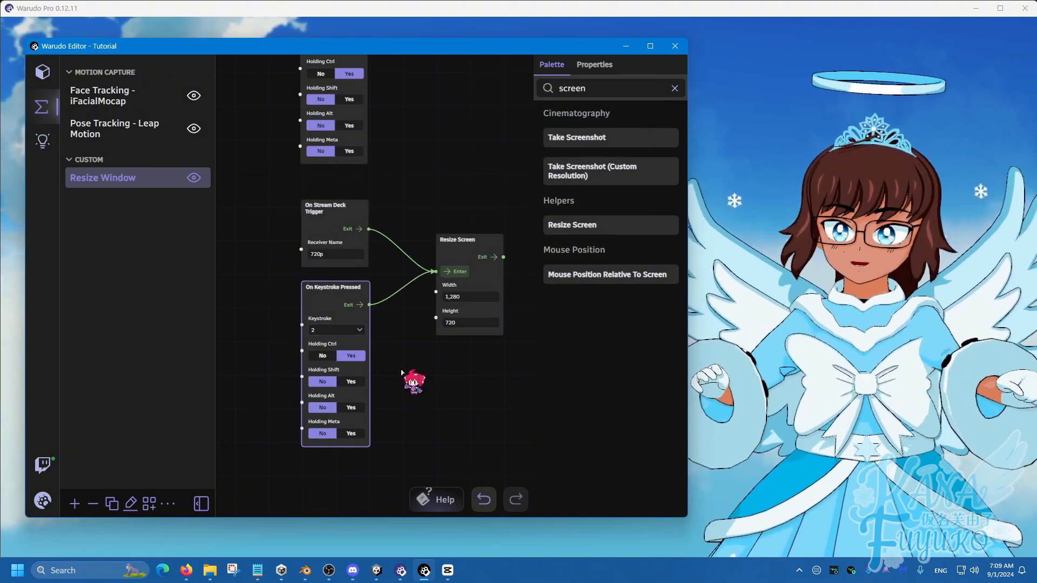
pyautogui.hotkey('ctrl', '2')
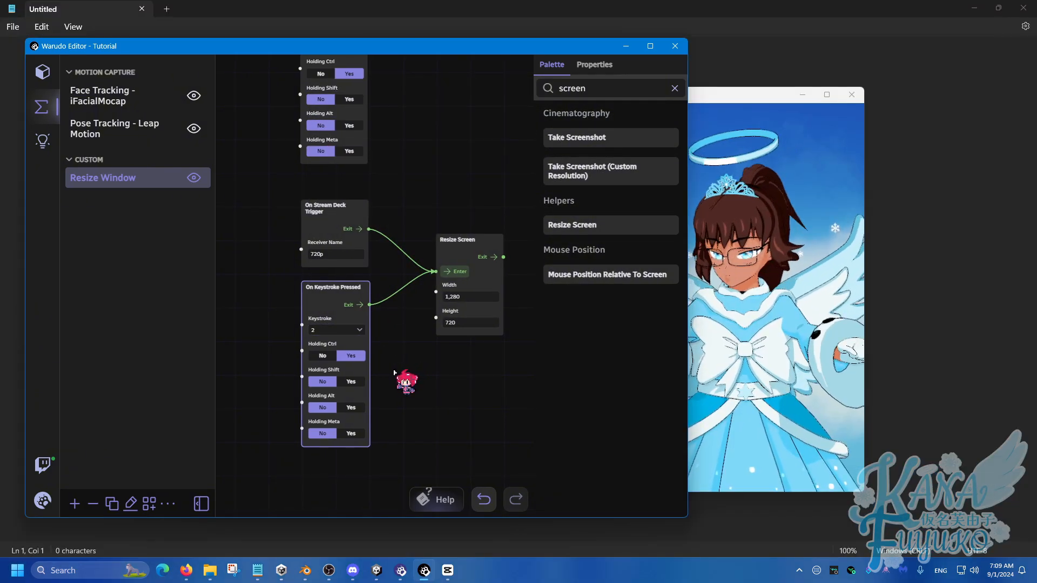
# Switch the output window back to the 1080p preset with the first group's Ctrl+3 trigger.
pyautogui.scroll(-2, 453, 165)
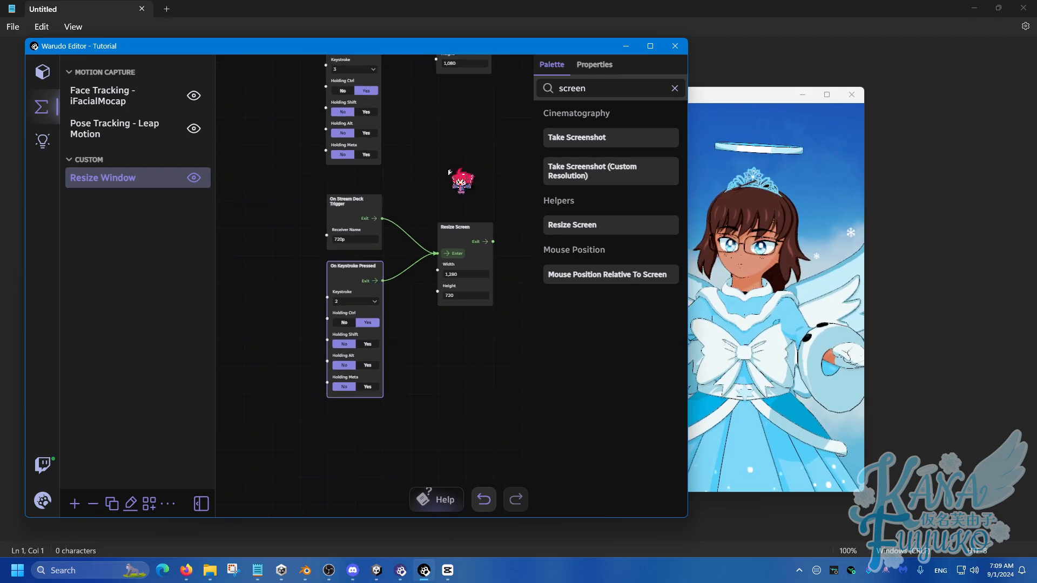
pyautogui.moveTo(453, 167); pyautogui.dragTo(378, 283)
pyautogui.hotkey('ctrl', '3')
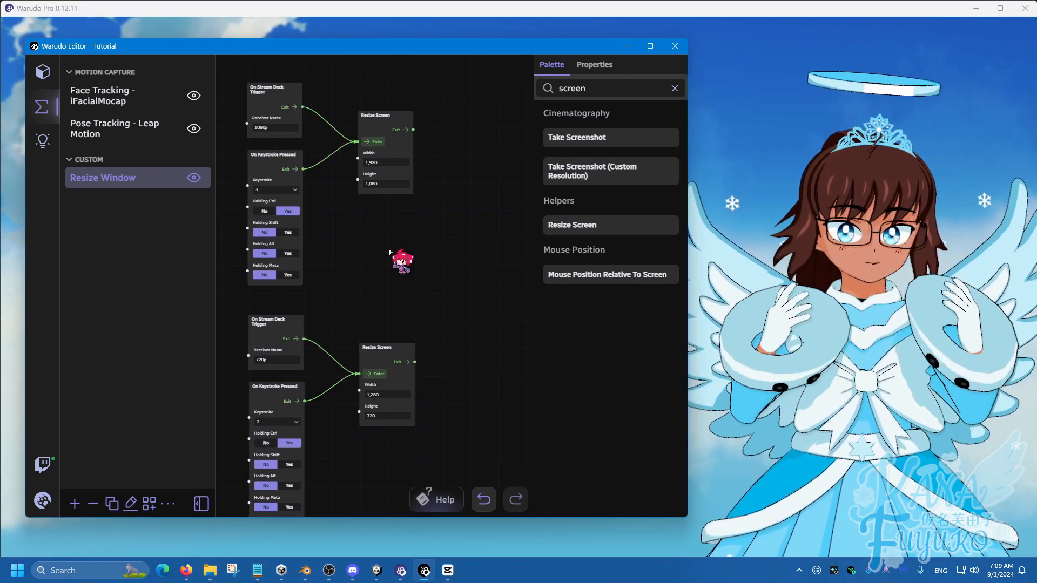